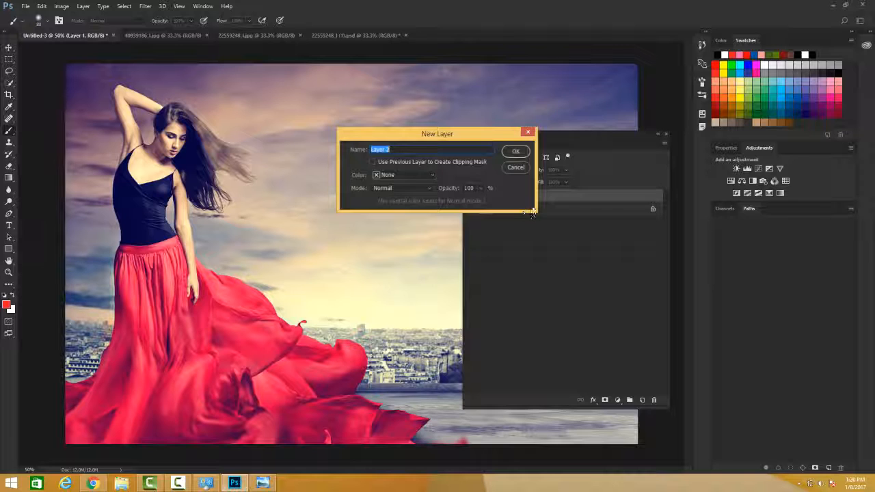
# Add two new empty layers above the photo layer, keeping colour None and Normal mode
pyautogui.click(417, 176)
pyautogui.click(419, 177)
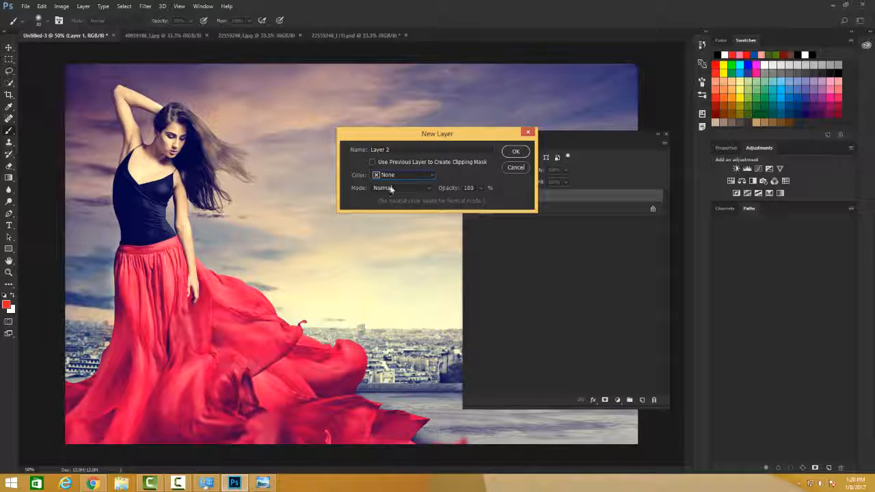
pyautogui.click(411, 189)
pyautogui.click(418, 197)
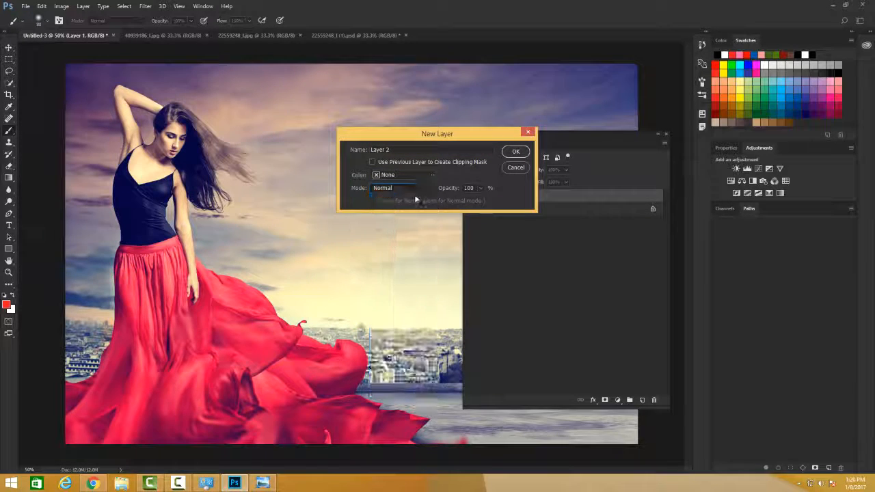
pyautogui.click(523, 154)
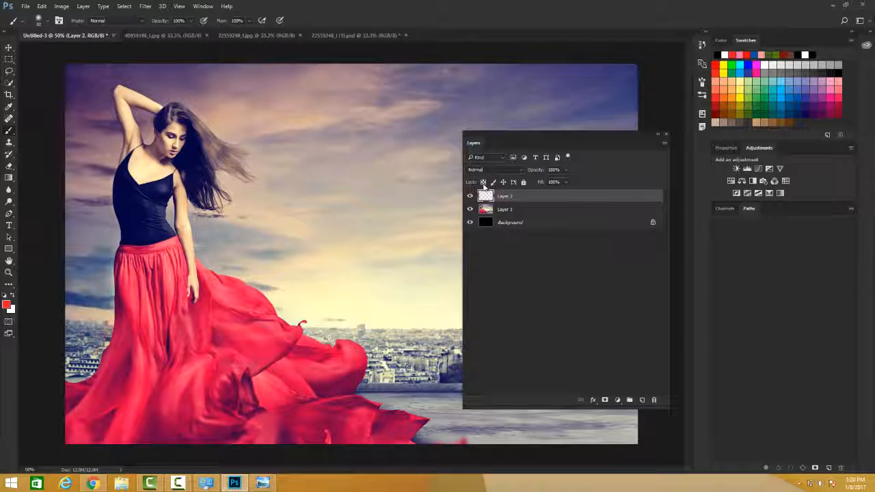
pyautogui.hotkey('ctrl', 'shift', 'n')
pyautogui.press('Return')
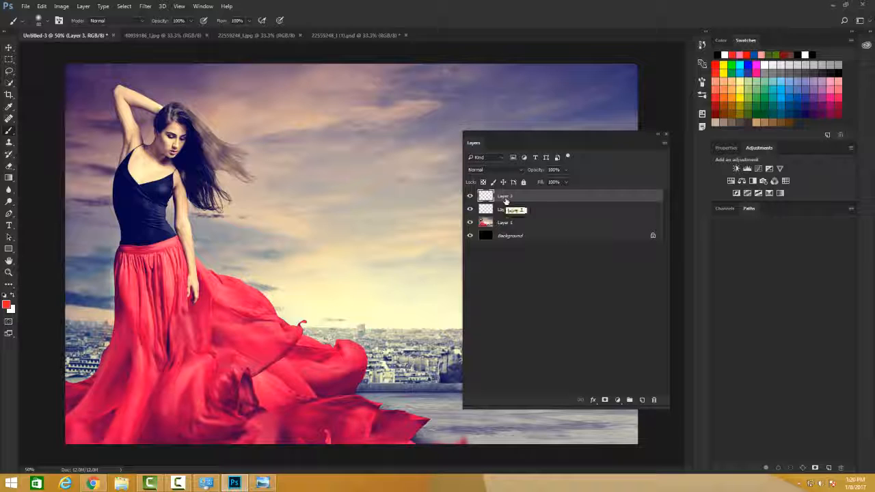
# Change the foreground colour from red to a golden yellow
pyautogui.click(6, 307)
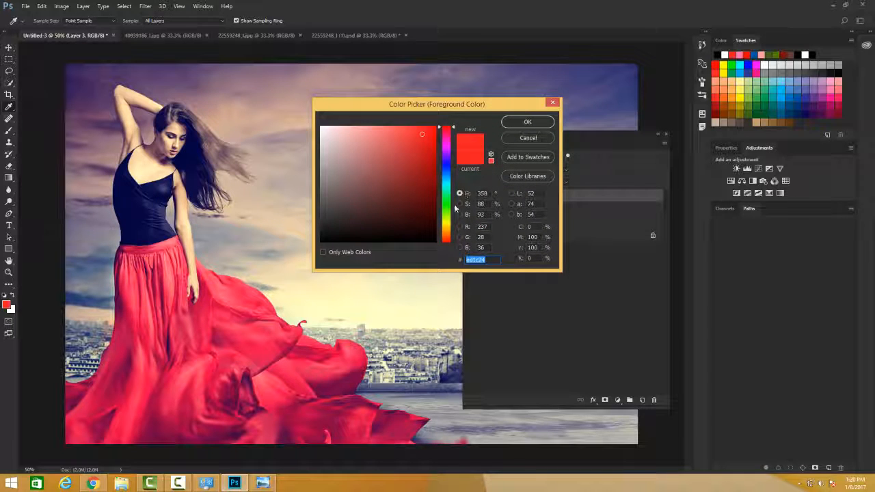
pyautogui.click(449, 225)
pyautogui.click(531, 124)
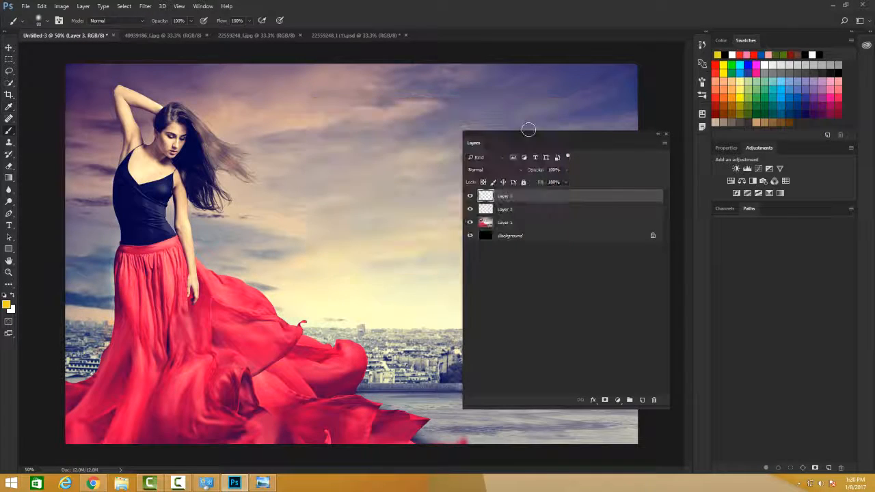
# Fill Layer 3 with the yellow foreground colour using the Paint Bucket tool, and place Layer 2 below Layer 1
pyautogui.click(9, 167)
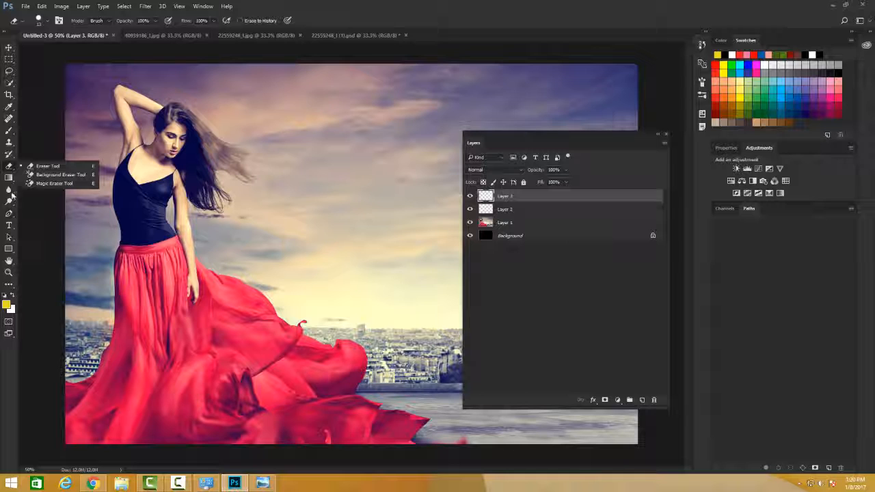
pyautogui.click(9, 178)
pyautogui.click(26, 180)
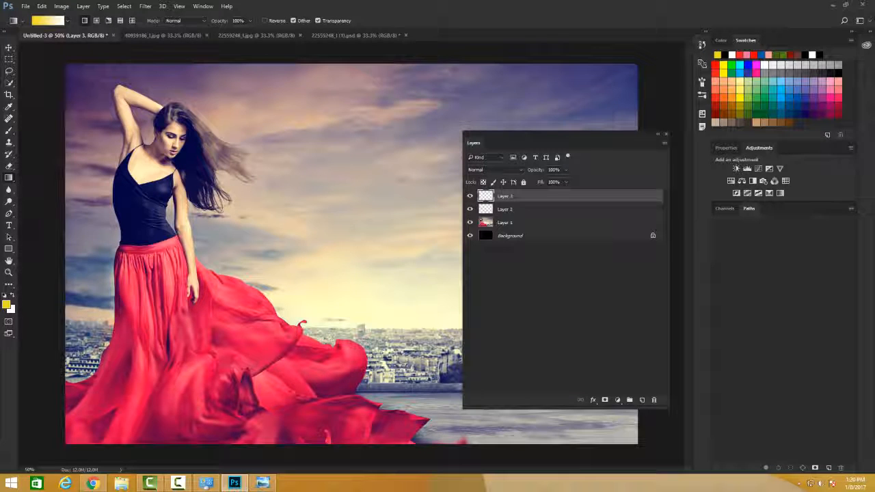
pyautogui.click(11, 178)
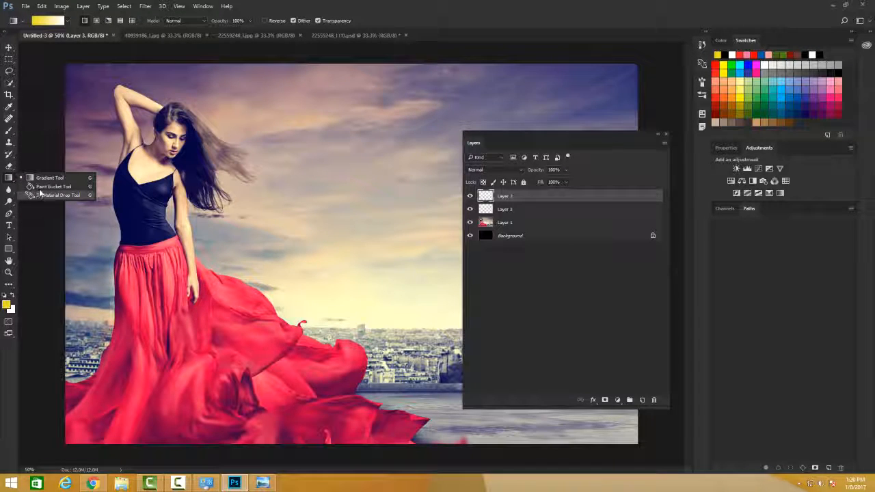
pyautogui.click(41, 186)
pyautogui.click(287, 145)
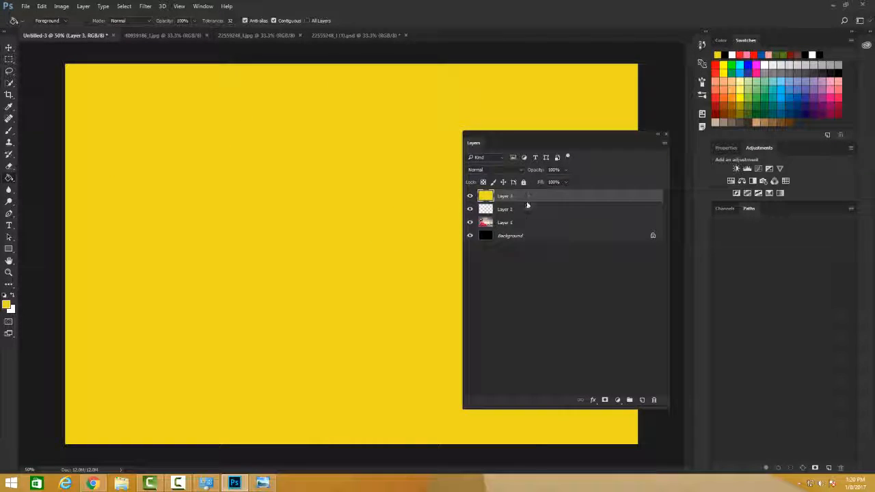
pyautogui.moveTo(499, 194)
pyautogui.mouseDown()
pyautogui.moveTo(507, 203)
pyautogui.moveTo(504, 193)
pyautogui.mouseUp()
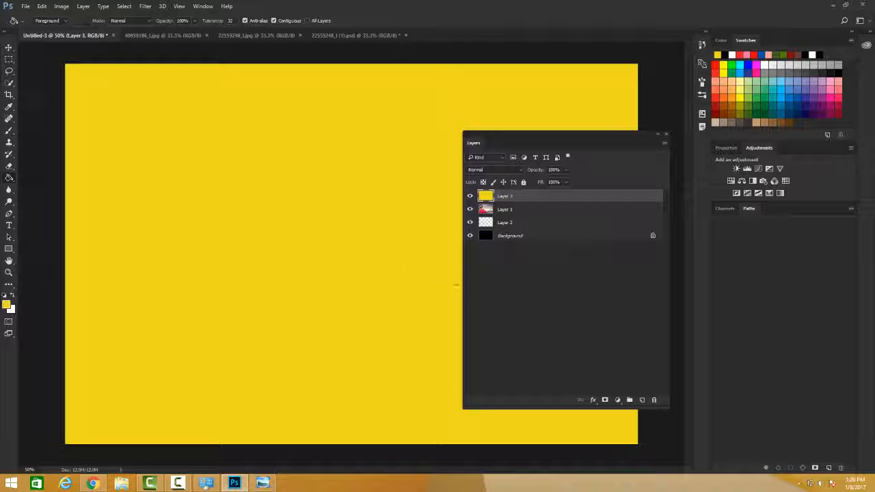
# Try the Soft Light, Screen, Lighten and Hard Light blend modes on the yellow layer, ending on Hard Light
pyautogui.click(487, 169)
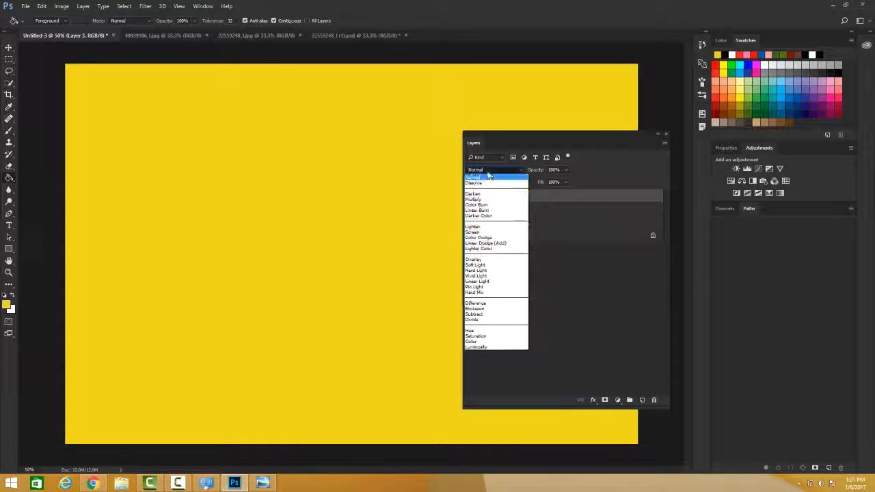
pyautogui.click(489, 265)
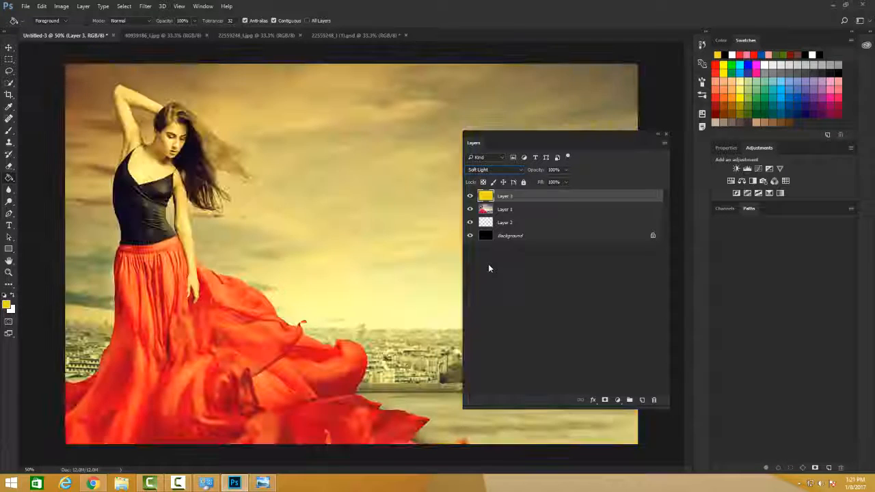
pyautogui.click(511, 171)
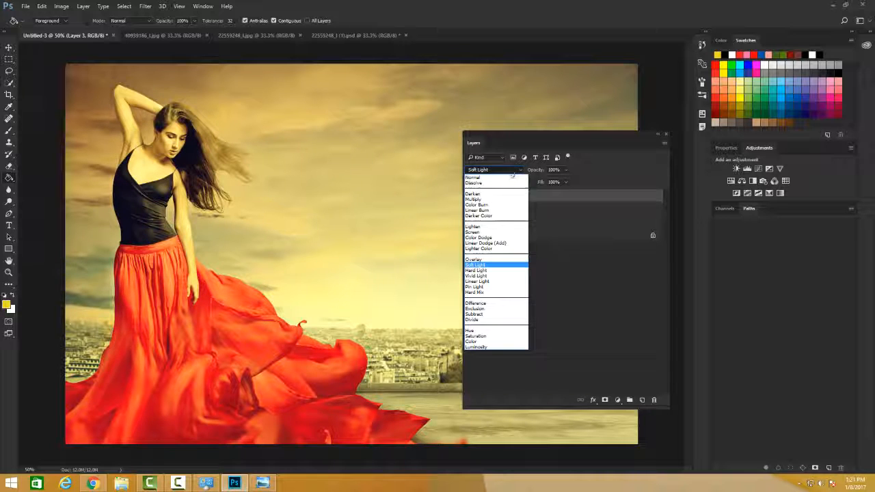
pyautogui.click(488, 235)
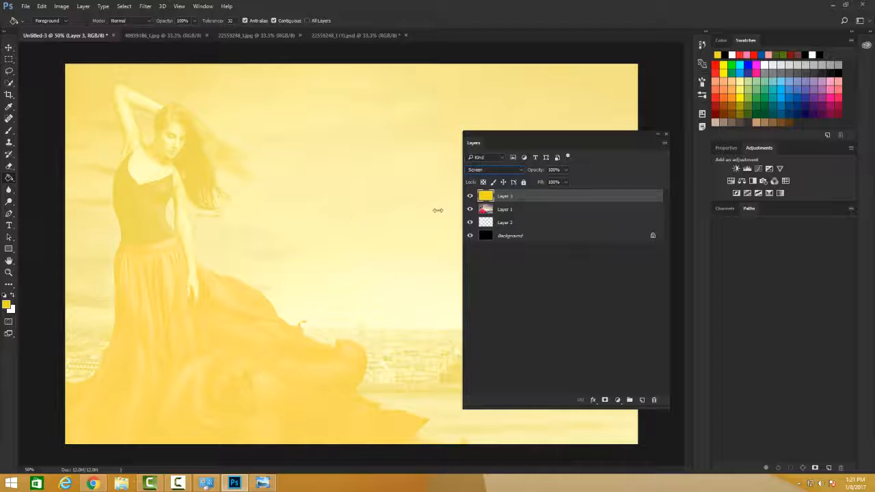
pyautogui.click(512, 170)
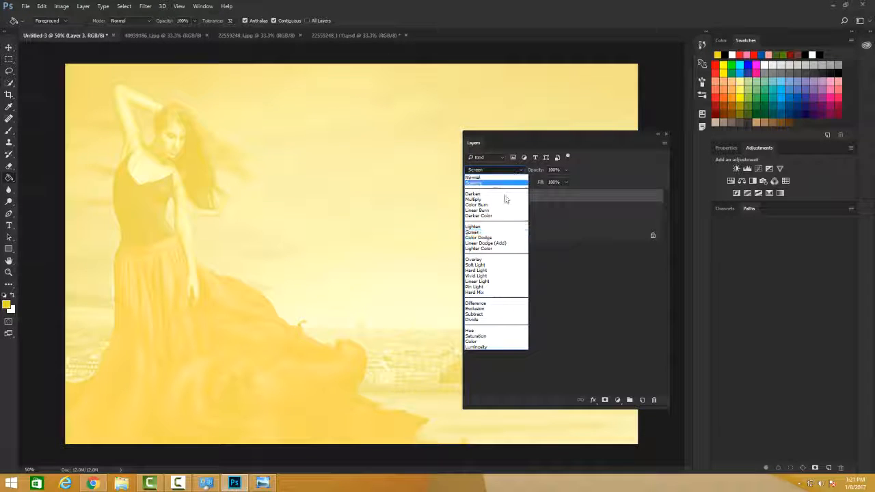
pyautogui.click(491, 227)
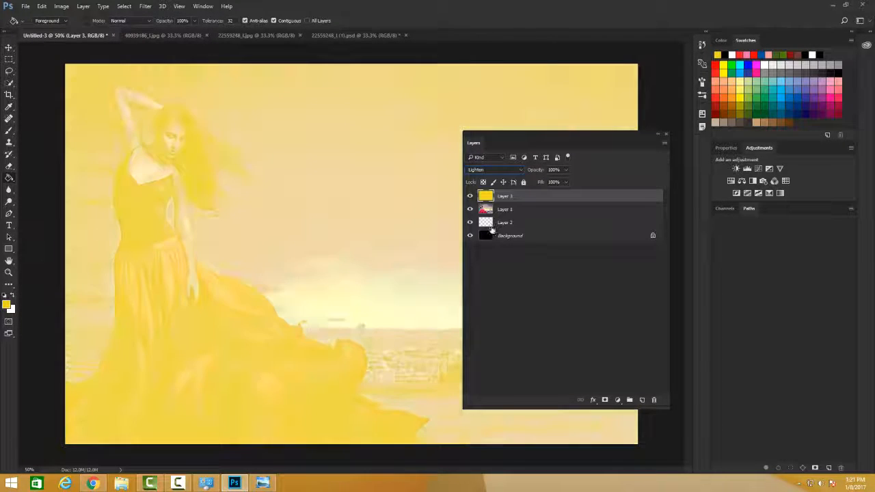
pyautogui.click(510, 171)
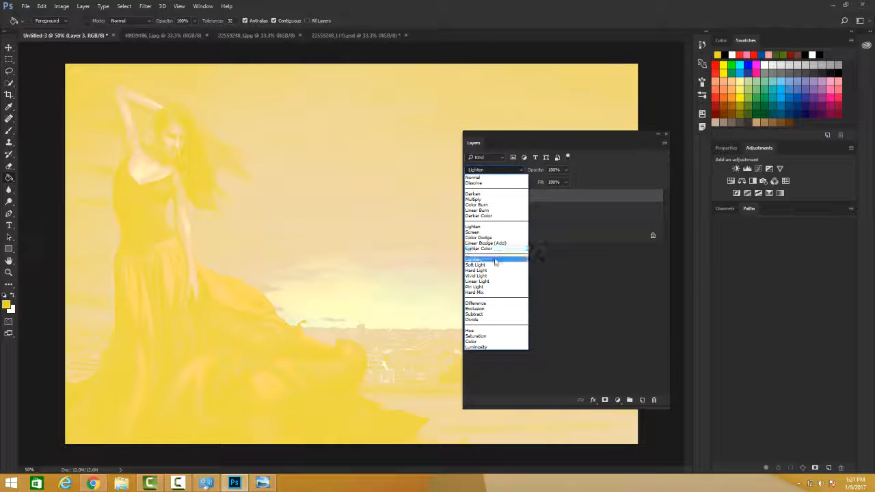
pyautogui.click(488, 266)
pyautogui.click(509, 170)
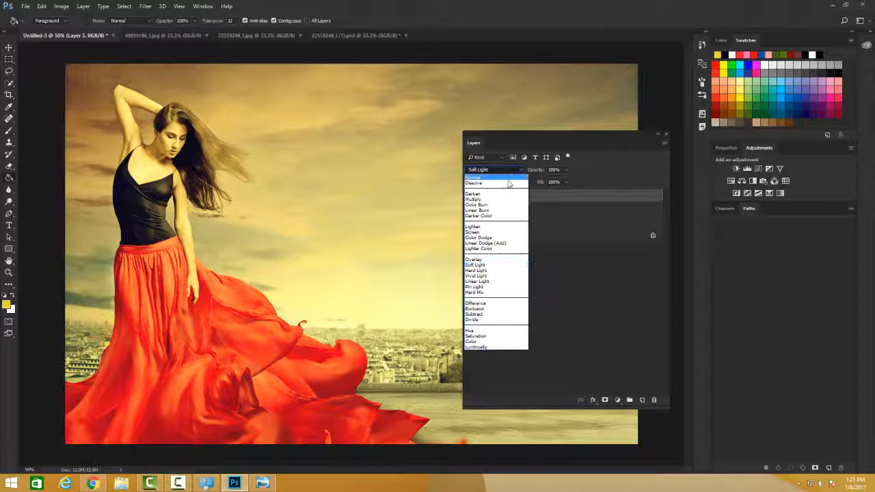
pyautogui.click(488, 270)
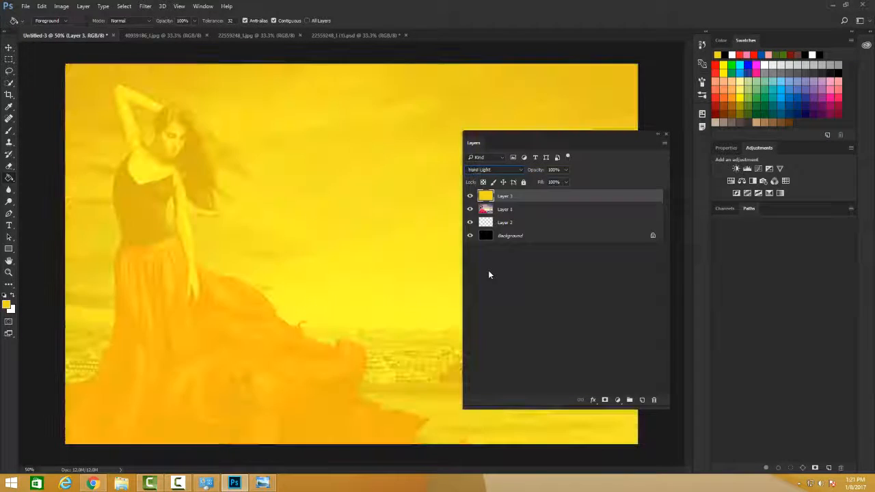
pyautogui.click(510, 170)
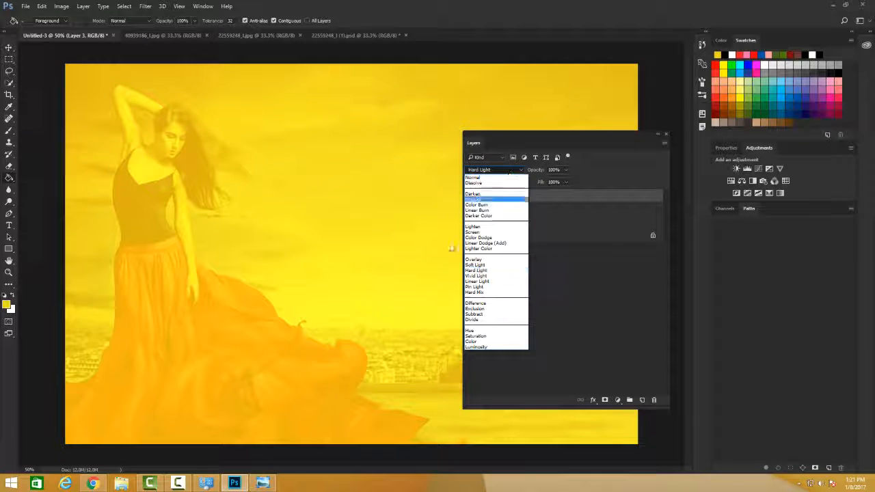
pyautogui.click(559, 284)
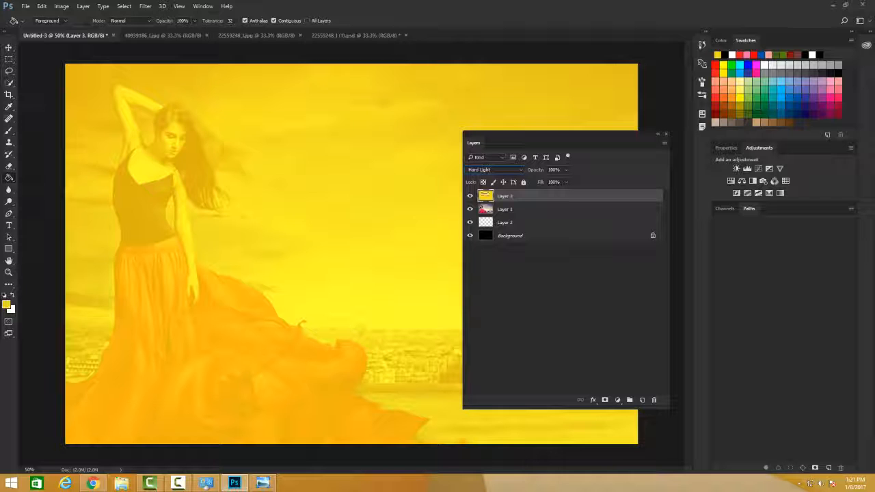
# Hide the yellow layer, switch the photo layer's visibility off and on several times, and show both layers again
pyautogui.click(470, 195)
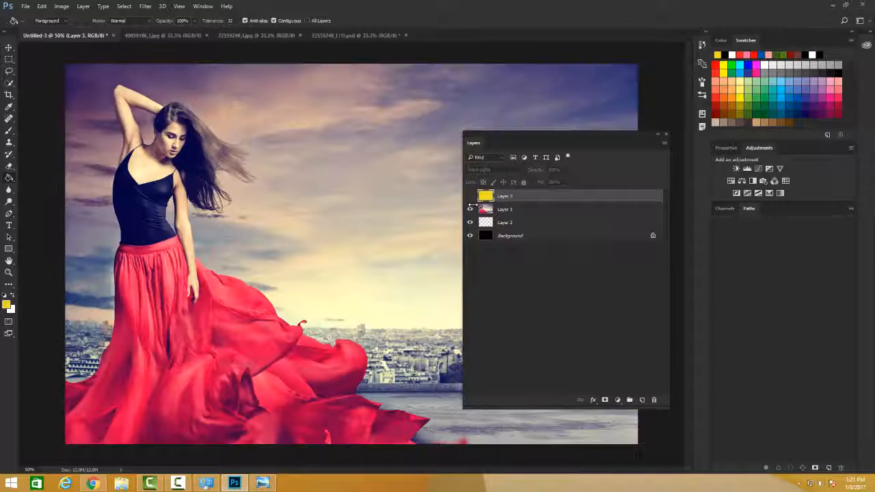
pyautogui.click(471, 209)
pyautogui.click(471, 209)
pyautogui.click(470, 209)
pyautogui.click(470, 209)
pyautogui.click(470, 209)
pyautogui.click(471, 209)
pyautogui.click(470, 196)
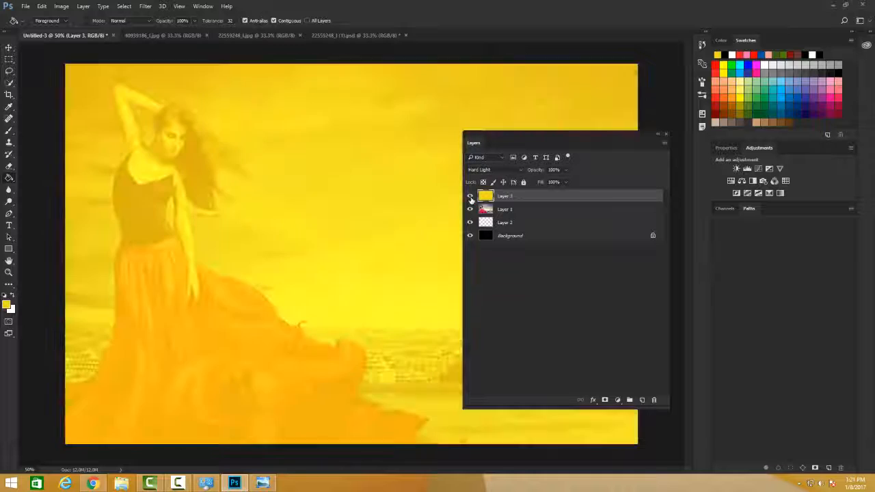
# Try the yellow layer's opacity slider, leaving it at 100%, and delete that layer
pyautogui.click(566, 170)
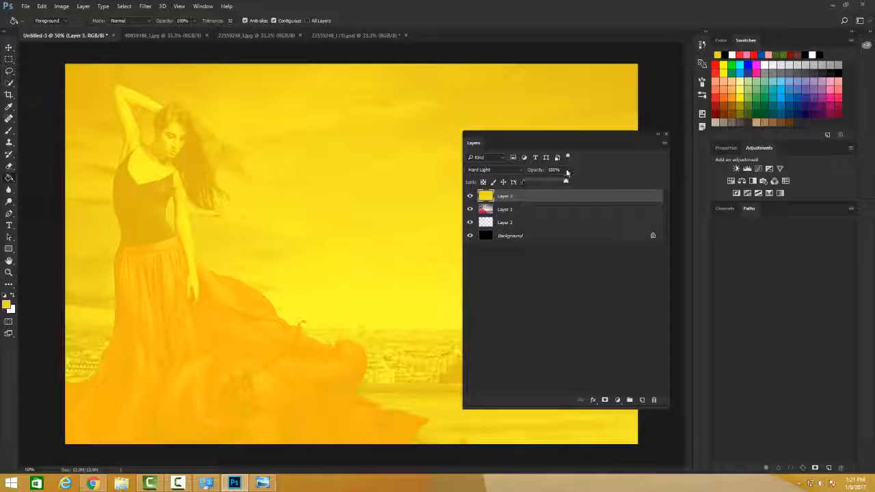
pyautogui.moveTo(567, 182)
pyautogui.mouseDown()
pyautogui.moveTo(527, 181)
pyautogui.moveTo(577, 182)
pyautogui.mouseUp()
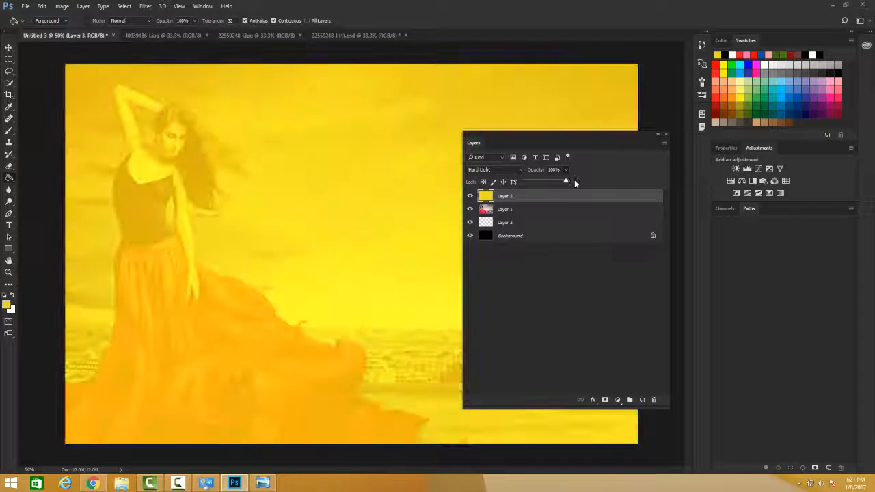
pyautogui.click(569, 224)
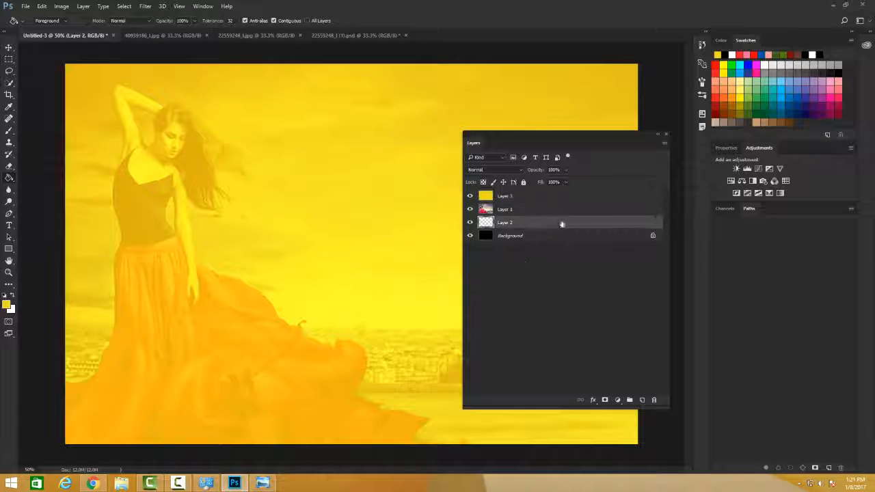
pyautogui.click(509, 236)
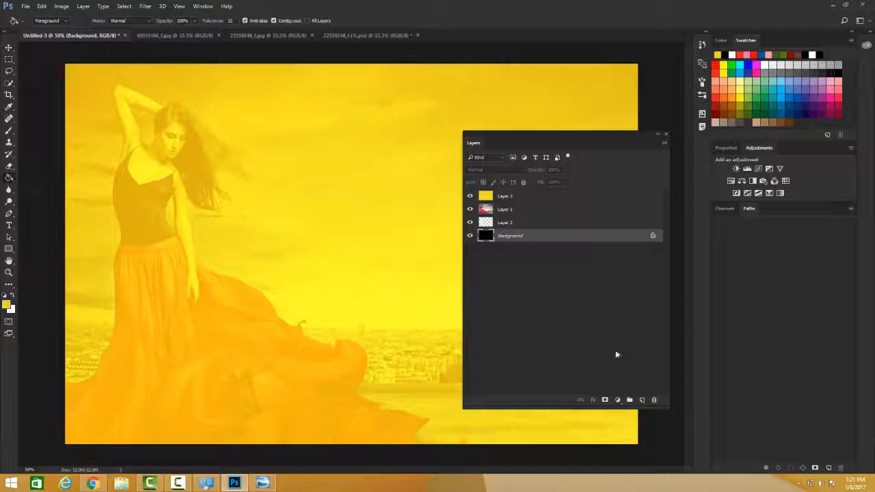
pyautogui.moveTo(489, 196); pyautogui.dragTo(654, 400)
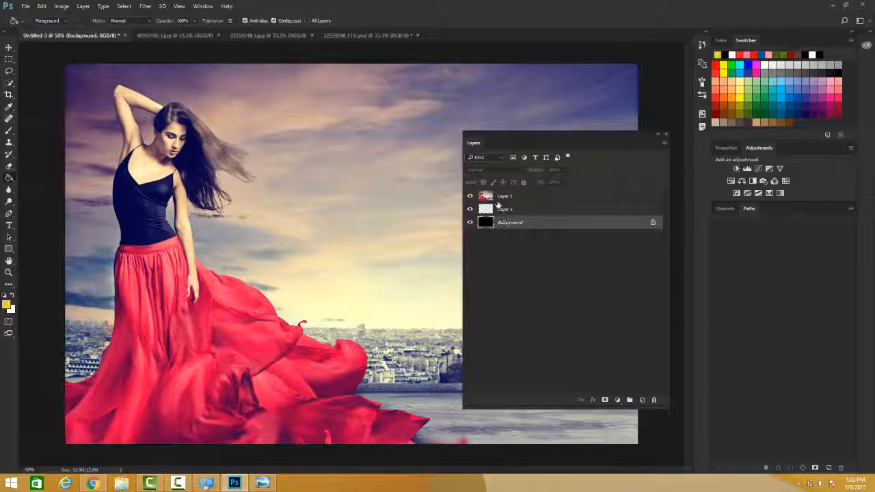
# Add a new empty layer directly above the Background and duplicate Layer 1
pyautogui.click(642, 401)
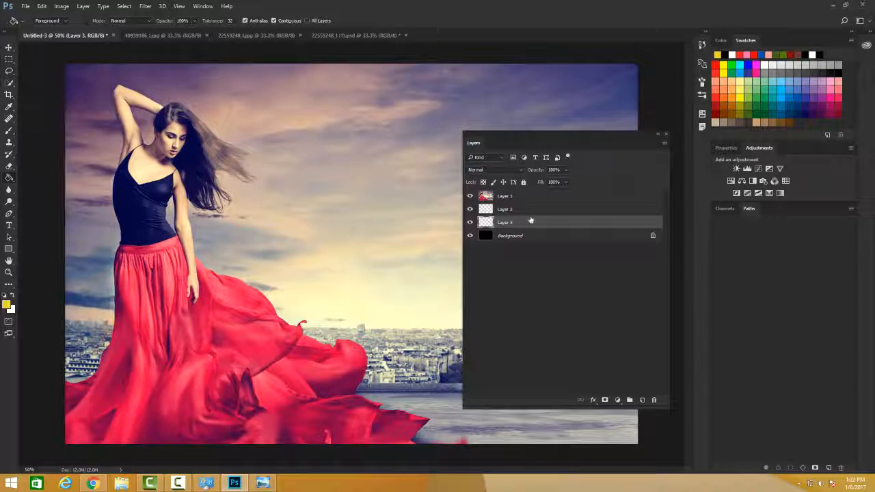
pyautogui.moveTo(517, 197); pyautogui.dragTo(643, 400)
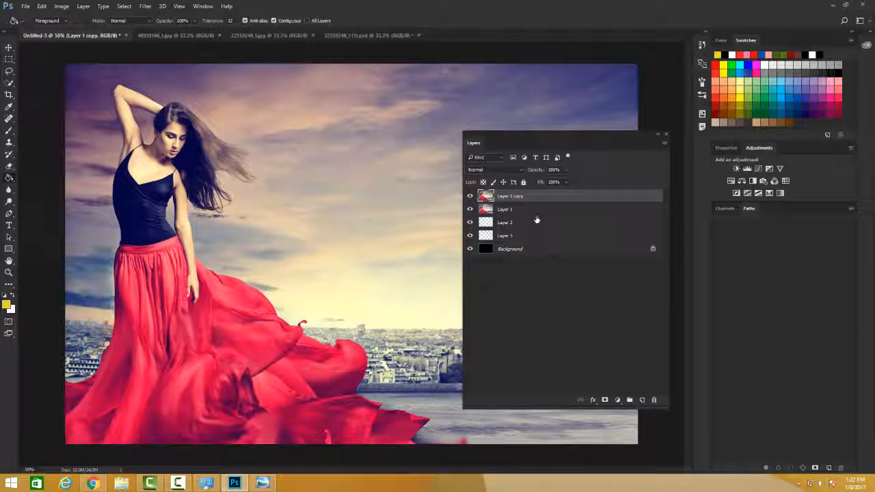
# Look through the adjustment layer types without choosing one, and add a layer mask to Layer 1 copy
pyautogui.click(618, 400)
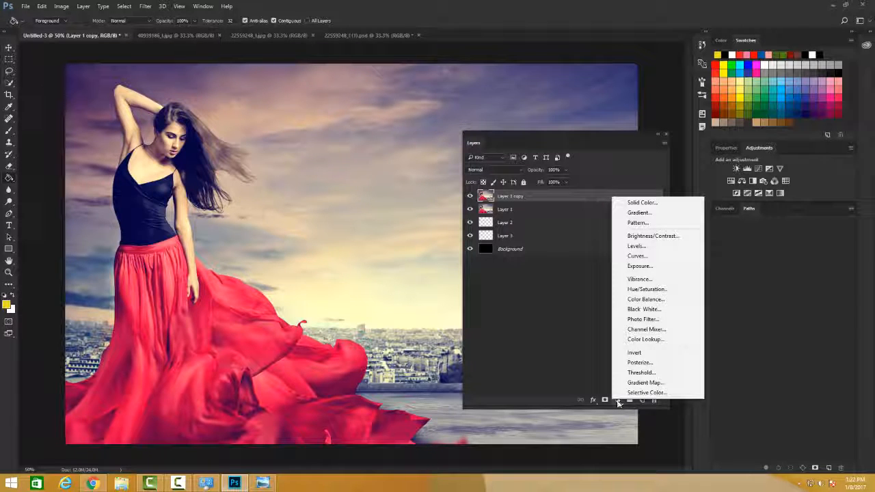
pyautogui.click(617, 401)
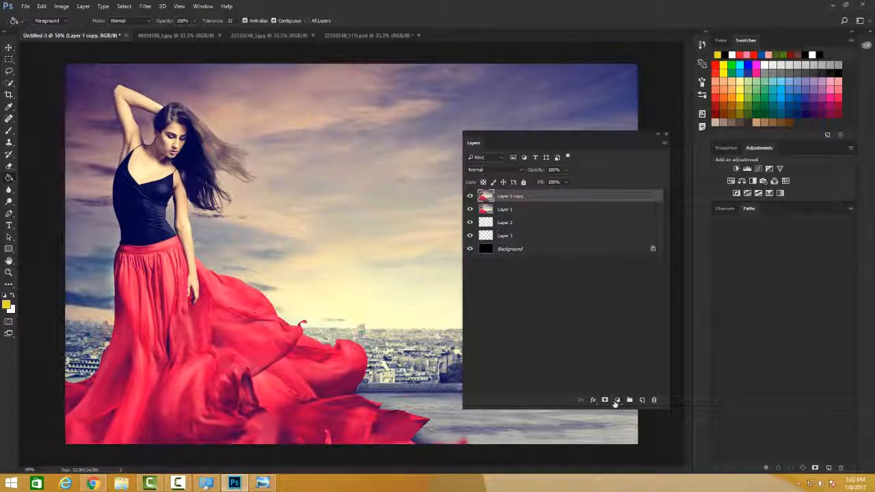
pyautogui.click(604, 401)
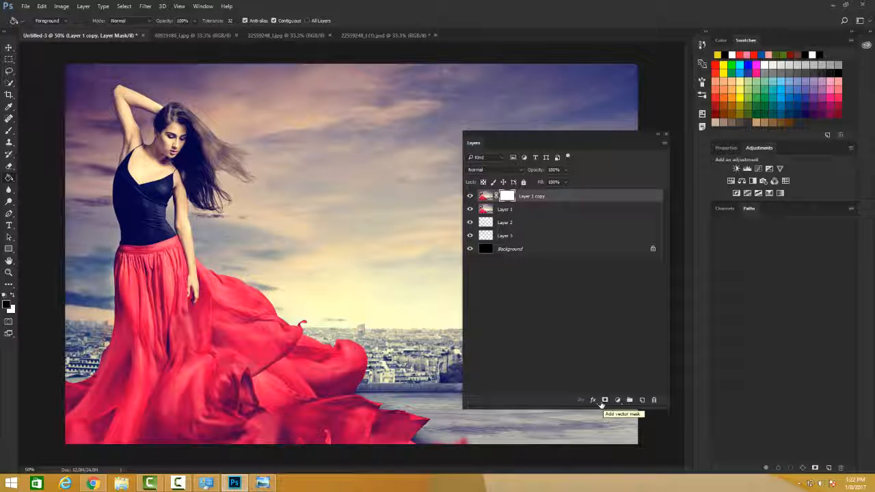
# Look through the available layer effects and the Layers panel's own commands without choosing any
pyautogui.click(594, 401)
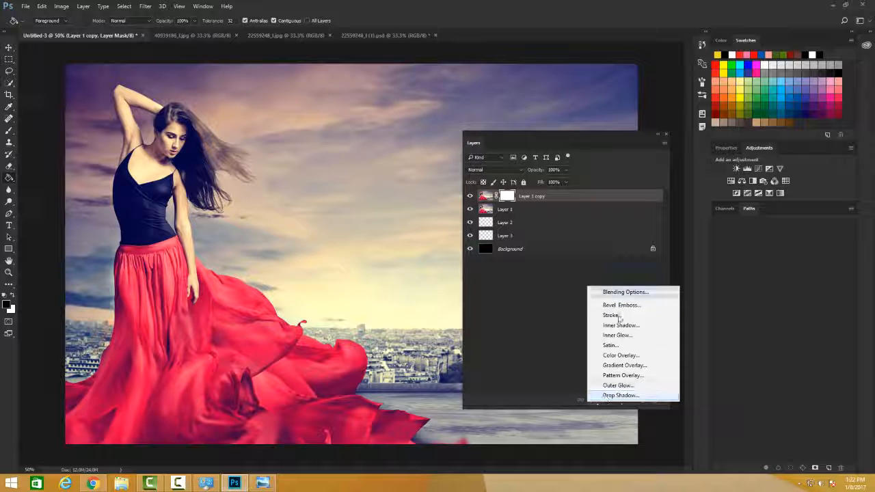
pyautogui.click(577, 357)
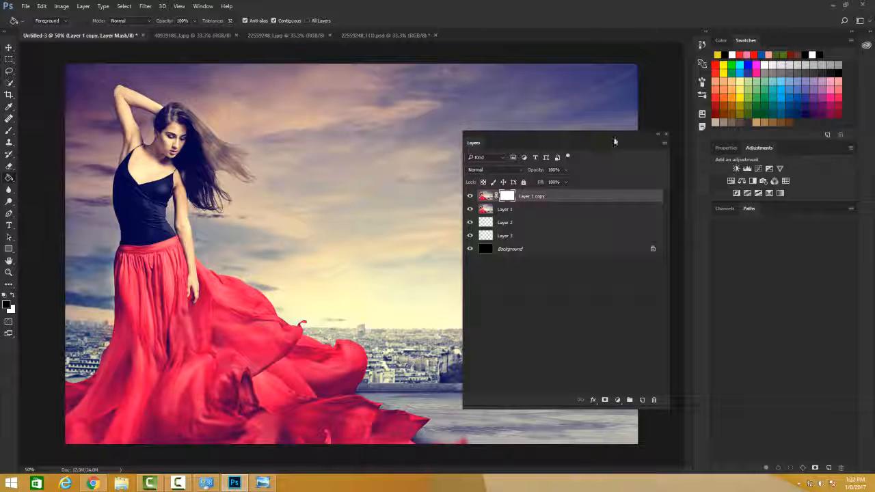
pyautogui.click(664, 143)
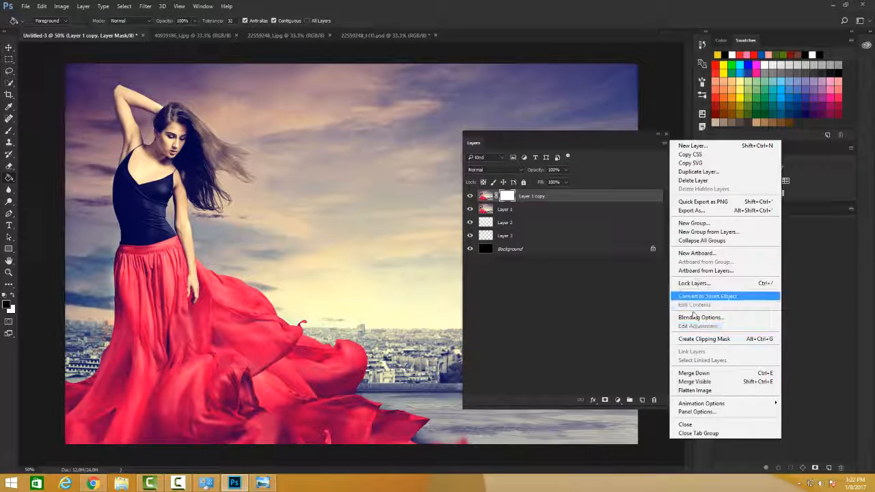
pyautogui.click(584, 286)
# Try the Fill slider of Layer 1 copy, leaving it at 100%
pyautogui.click(566, 182)
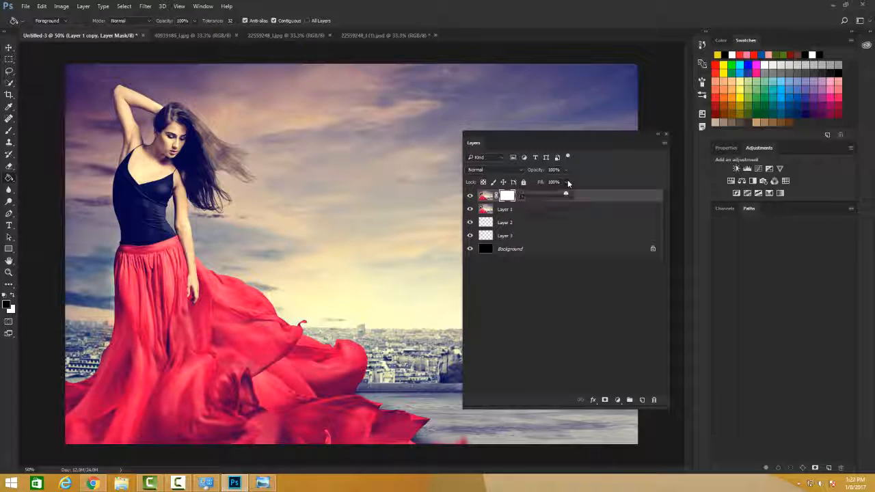
pyautogui.moveTo(557, 194); pyautogui.dragTo(568, 194)
# Hide and show the Layers panel twice, leaving it shown
pyautogui.press('F7')
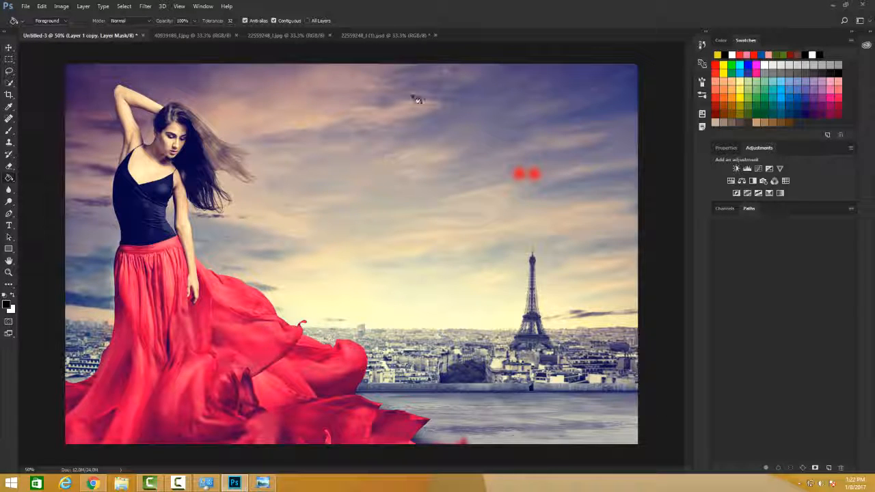
pyautogui.press('F7')
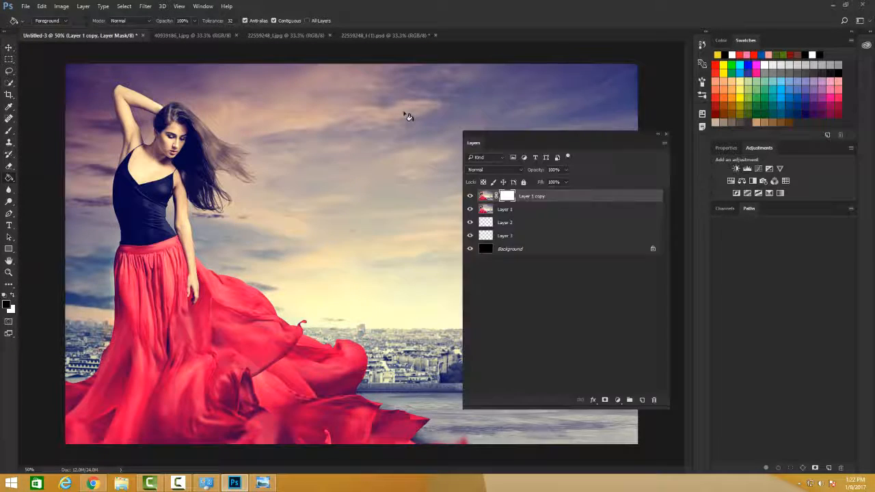
pyautogui.press('F7')
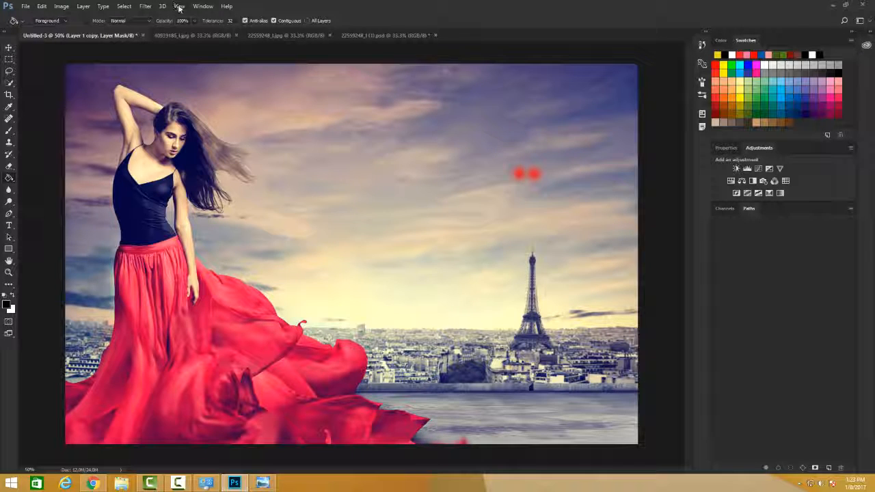
pyautogui.click(201, 6)
pyautogui.click(234, 203)
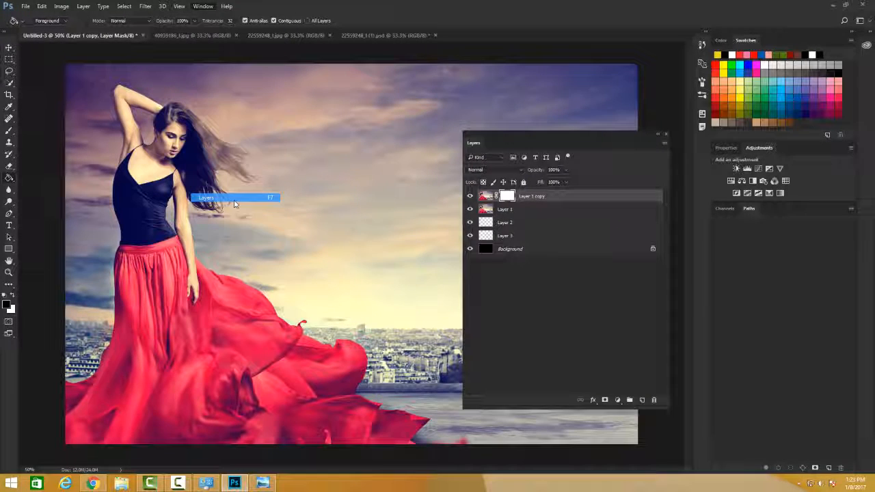
# Dock the Layers panel in the Channels and Paths group, collapse and expand the group, and make Layers its first tab
pyautogui.moveTo(476, 144); pyautogui.dragTo(758, 217)
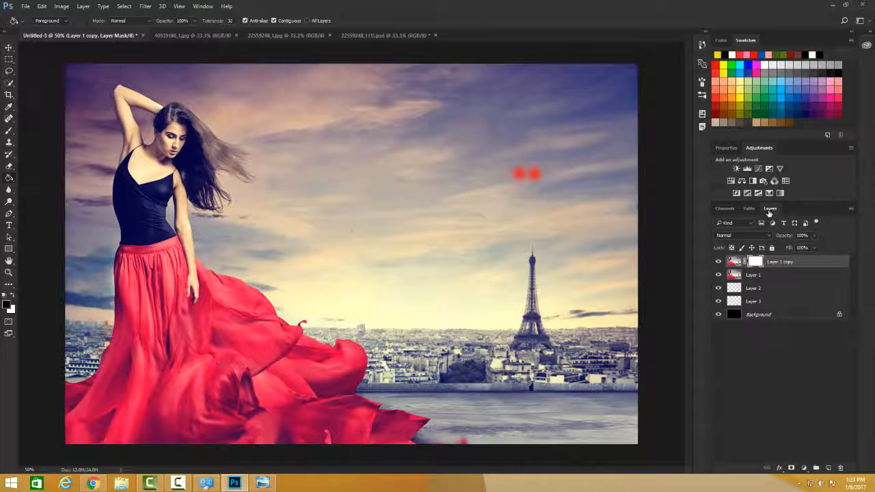
pyautogui.doubleClick(769, 210)
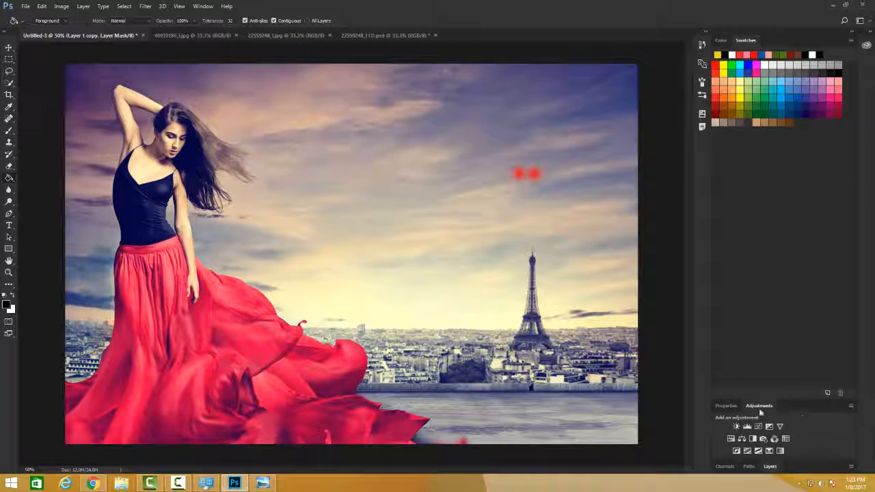
pyautogui.click(770, 466)
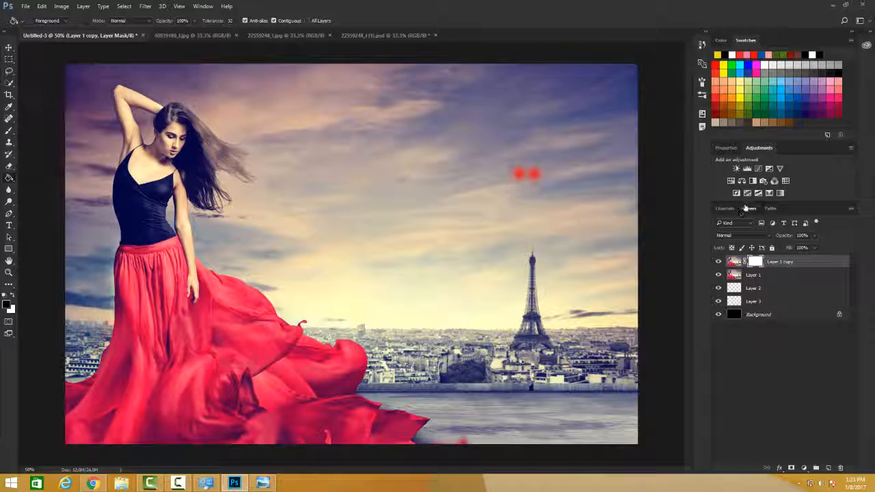
pyautogui.moveTo(729, 209)
pyautogui.mouseDown()
pyautogui.moveTo(713, 211)
pyautogui.moveTo(724, 215)
pyautogui.mouseUp()
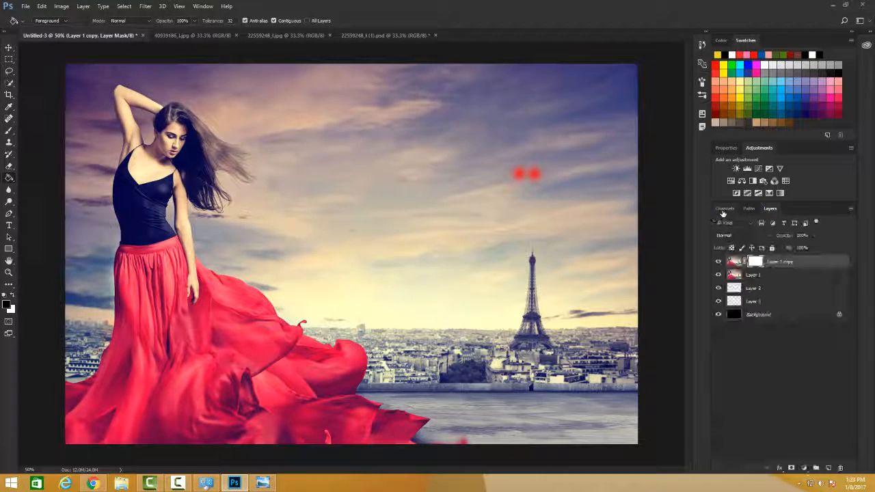
pyautogui.moveTo(777, 214); pyautogui.dragTo(722, 209)
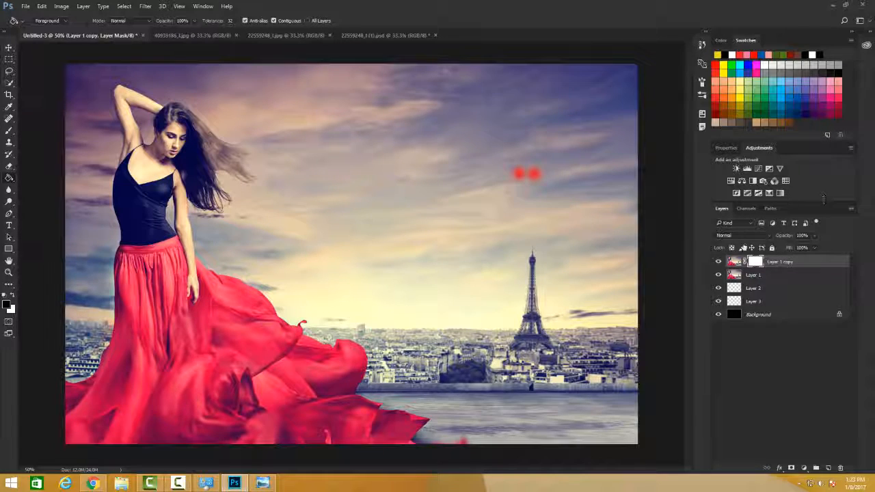
# Switch Layer 1's visibility off and on, and look through the blend modes for Layer 1 copy, leaving it on Normal
pyautogui.click(718, 274)
pyautogui.click(719, 275)
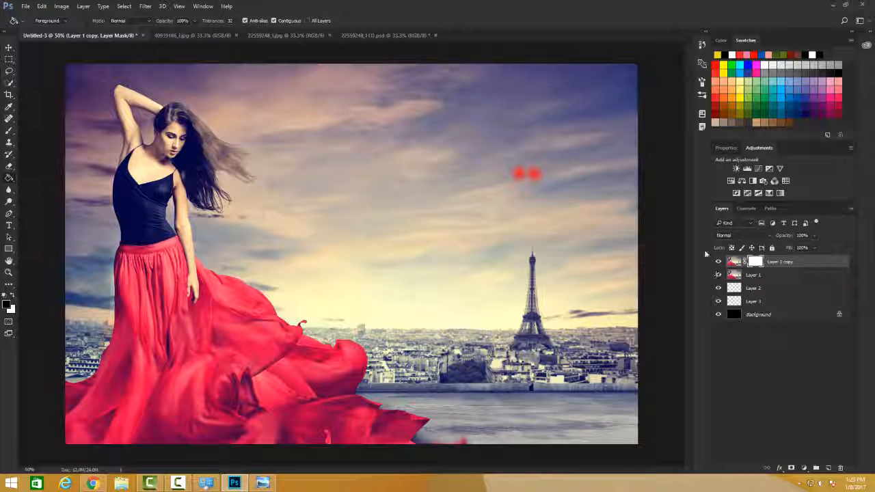
pyautogui.click(759, 236)
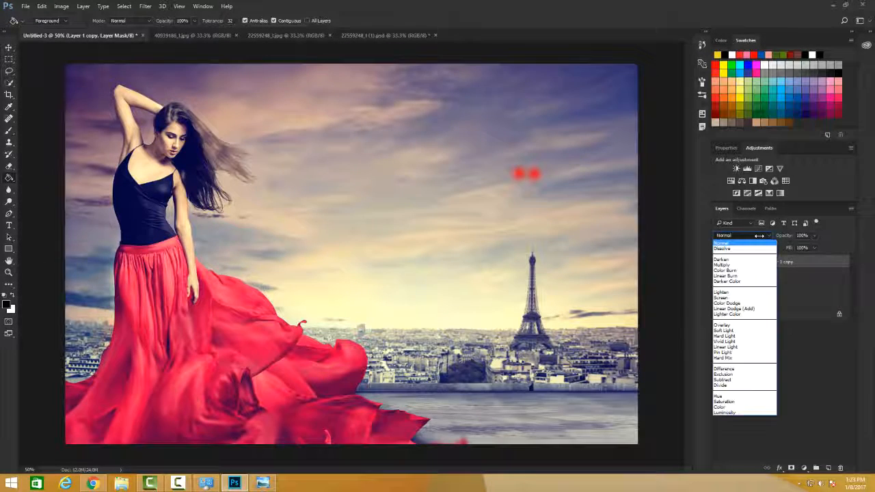
pyautogui.click(759, 235)
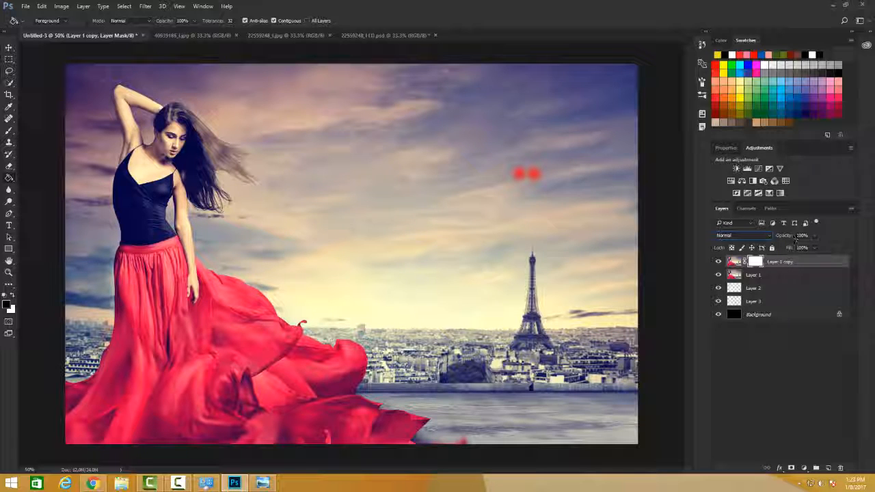
# Check the Opacity and Fill sliders of Layer 1 copy, and select Layer 1 to check its opacity, leaving everything at 100%
pyautogui.click(813, 236)
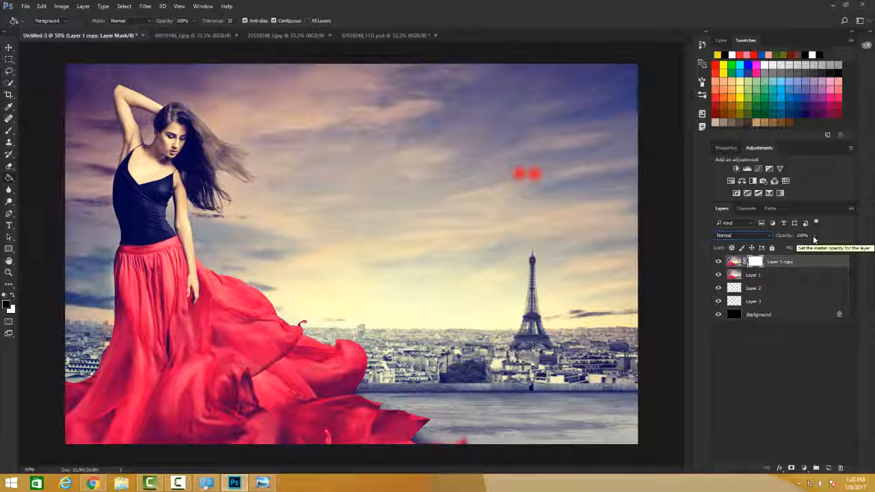
pyautogui.moveTo(815, 247)
pyautogui.mouseDown()
pyautogui.moveTo(786, 250)
pyautogui.moveTo(817, 249)
pyautogui.mouseUp()
pyautogui.click(751, 275)
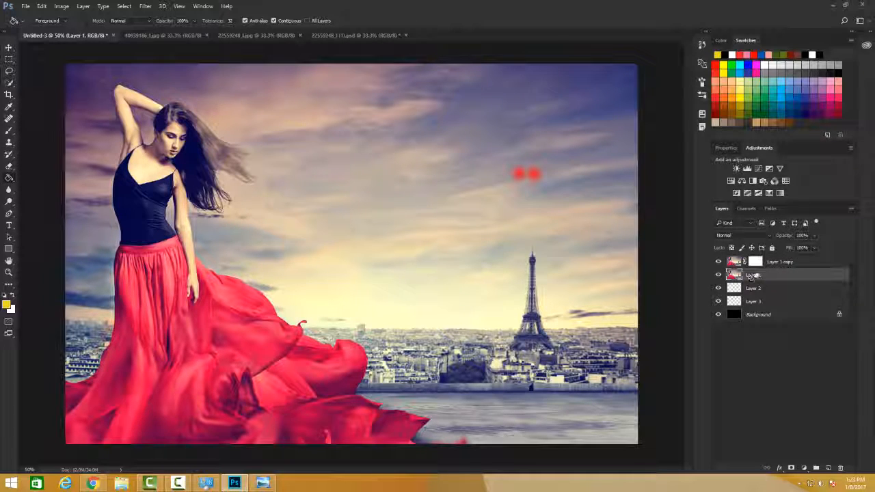
pyautogui.click(814, 236)
pyautogui.click(829, 244)
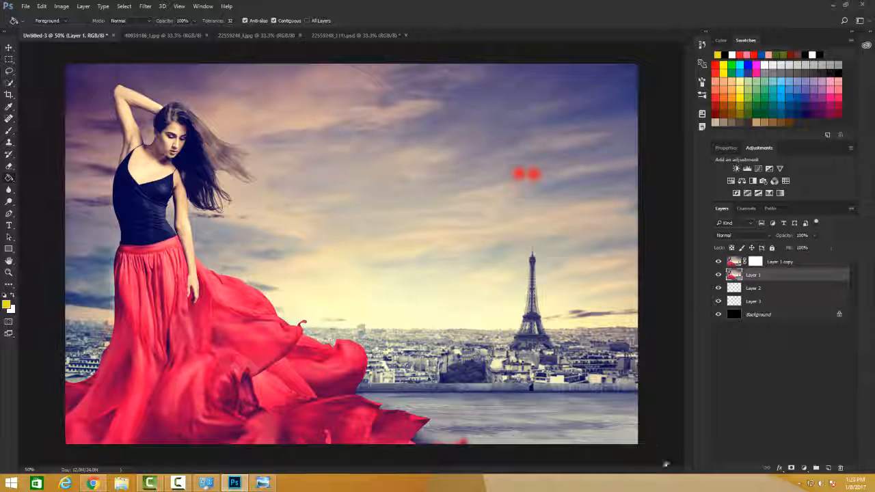
# Look through the adjustment layer types available for Layer 1 without choosing one
pyautogui.click(804, 469)
pyautogui.click(805, 471)
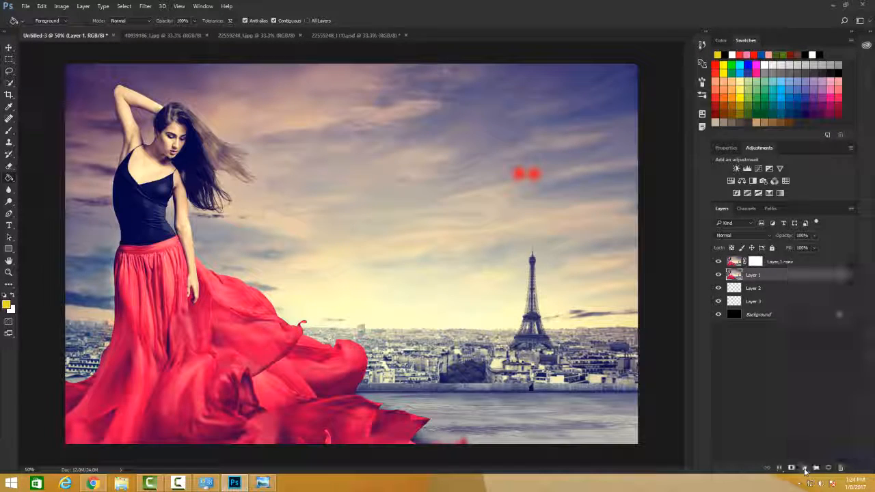